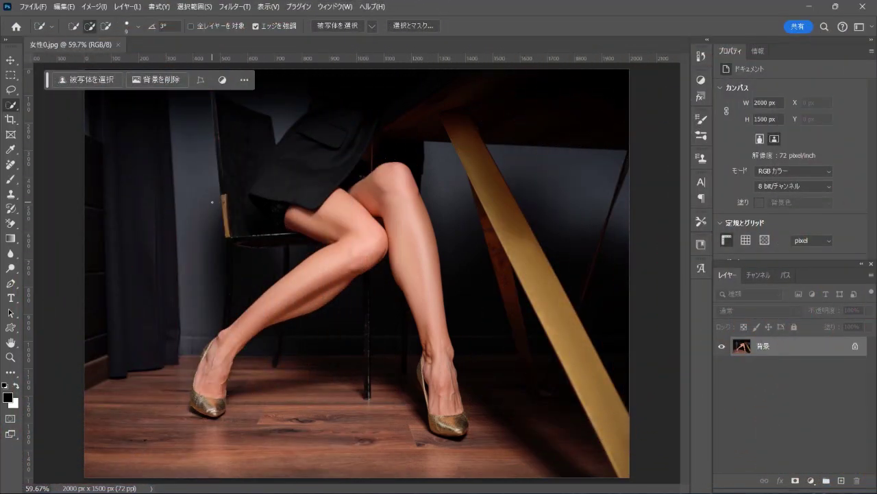
- Select both legs, thighs down to the gold heels, with the Quick Selection tool
right_click(10, 107)
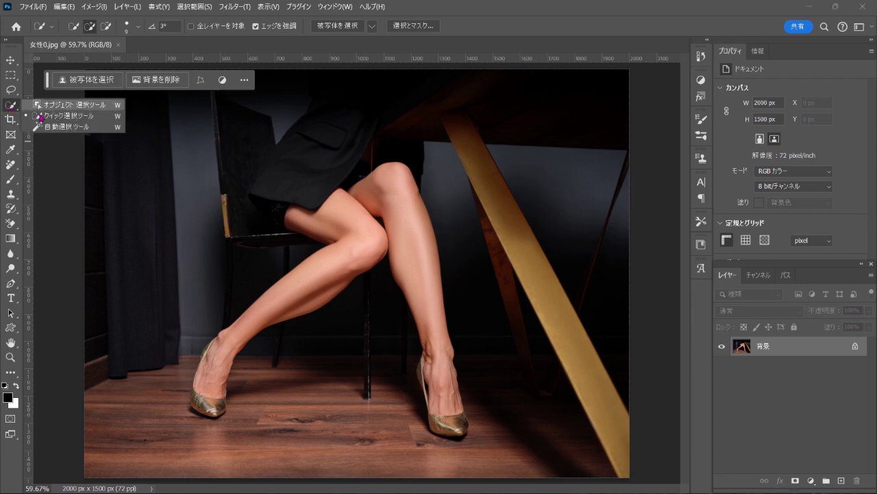
left_click(92, 118)
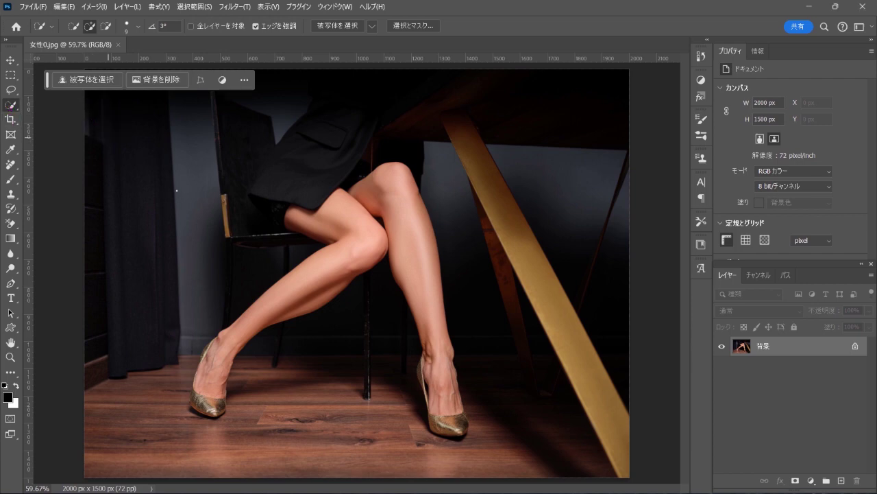
mouse_move(295, 217)
left_mouse_down()
mouse_move(375, 247)
mouse_move(209, 384)
left_mouse_up()
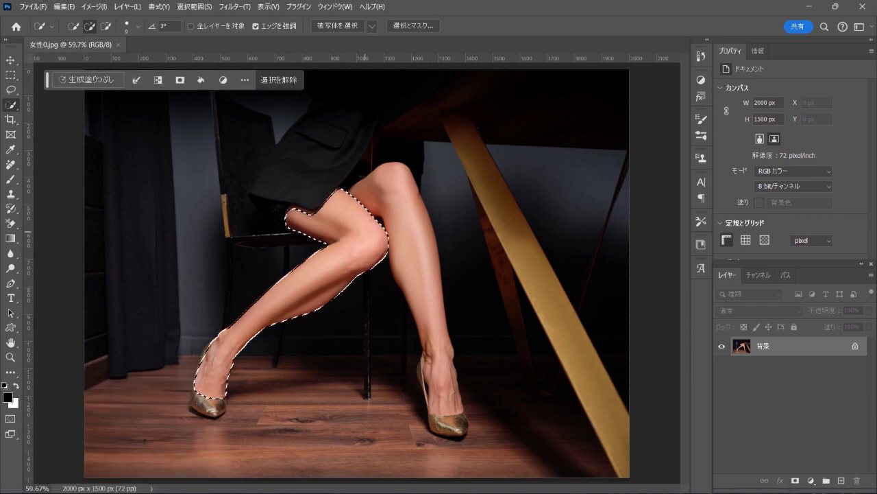
left_click_drag(380, 182, 401, 288)
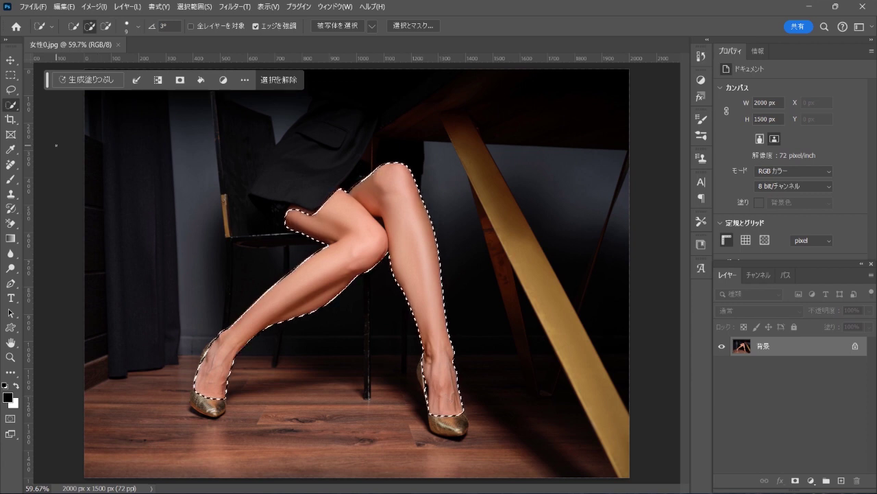
left_click(11, 89)
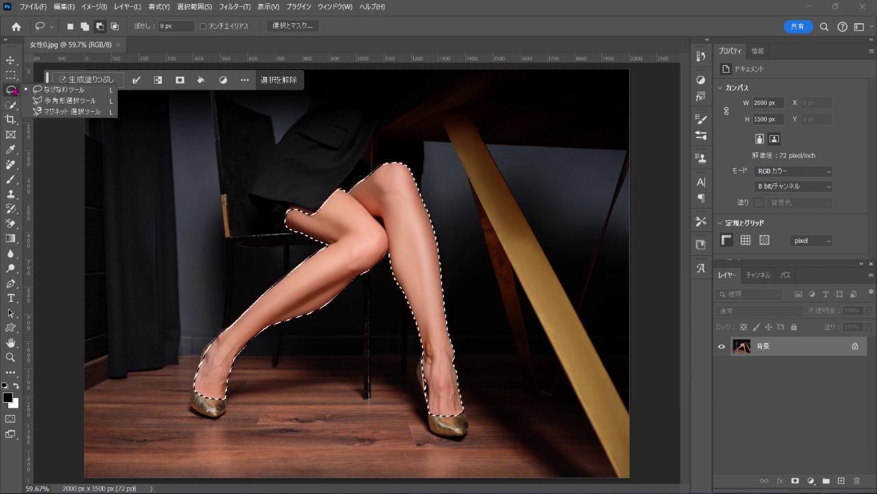
- Zoom in on the feet and lasso along the right heel to fix the selection edge
left_click(81, 91)
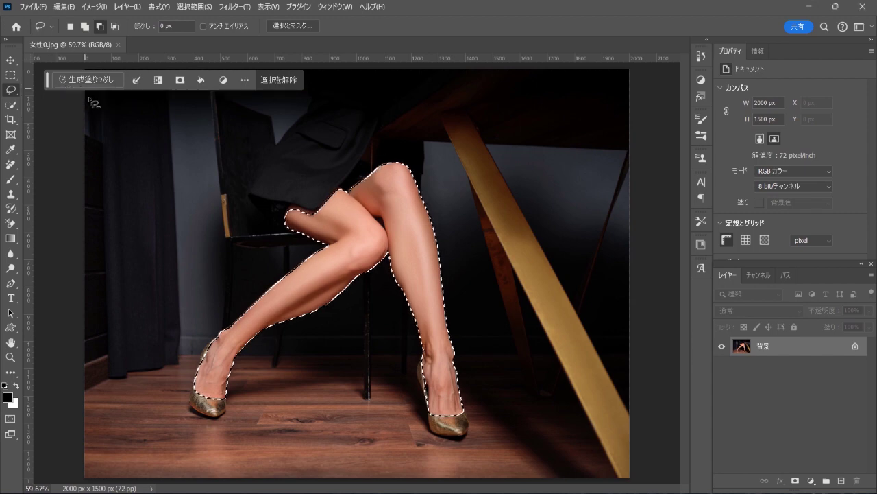
key("ctrl+plus")
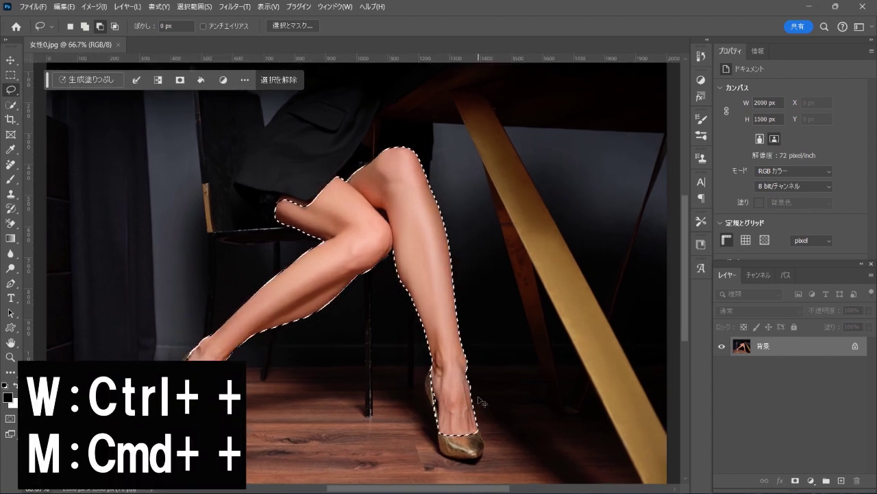
key("ctrl+plus")
left_click_drag(478, 396, 466, 284)
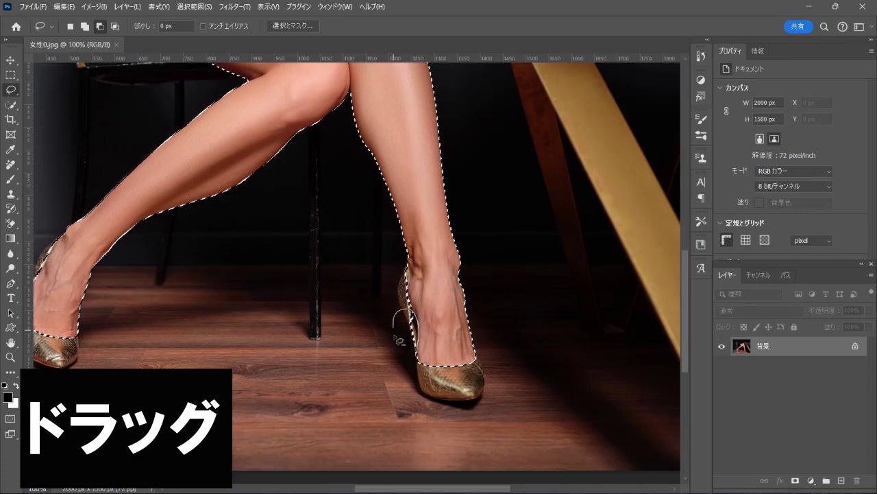
left_click_drag(405, 312, 417, 363)
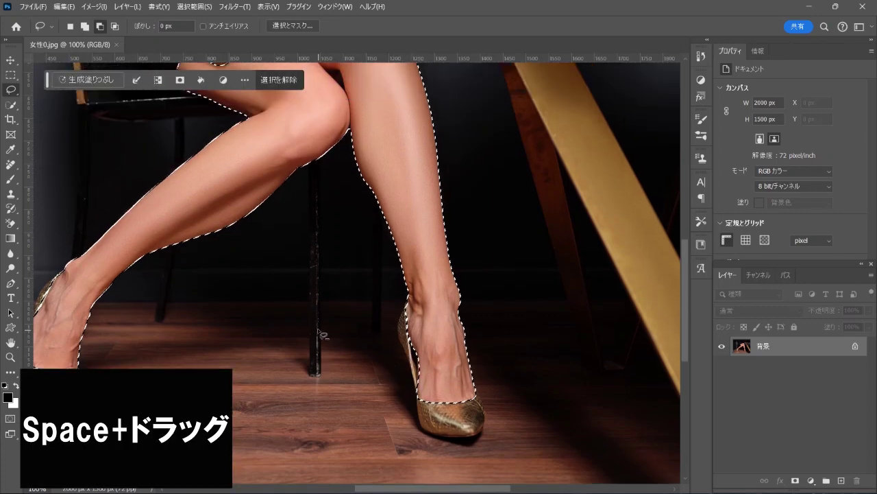
left_click_drag(320, 165, 320, 375)
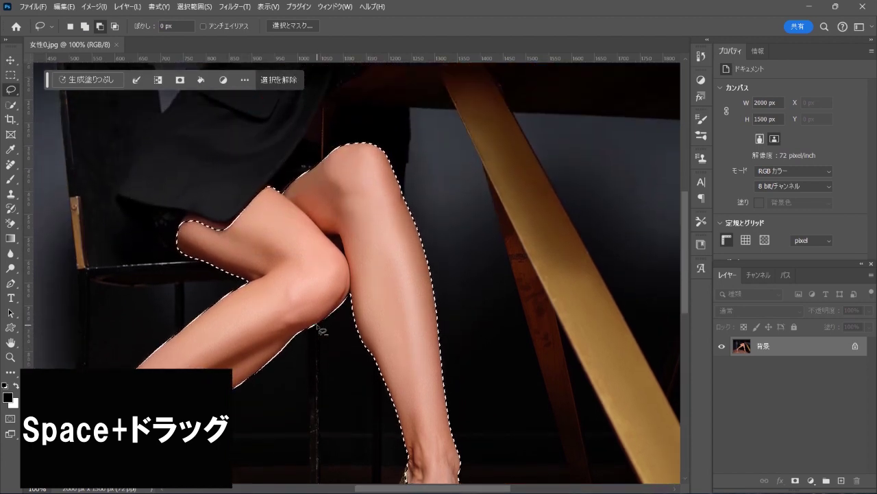
left_click(11, 106)
- Refine the leg selection edge around the thigh with Quick Selection
right_click(11, 105)
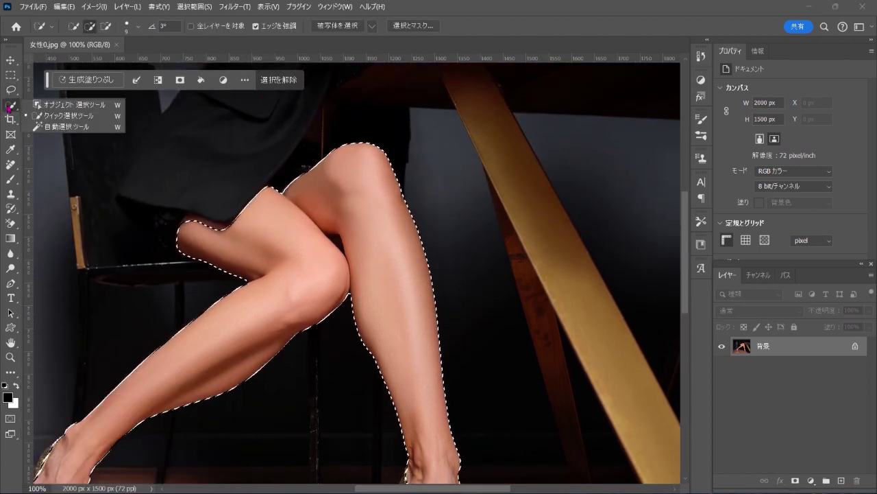
left_click(88, 117)
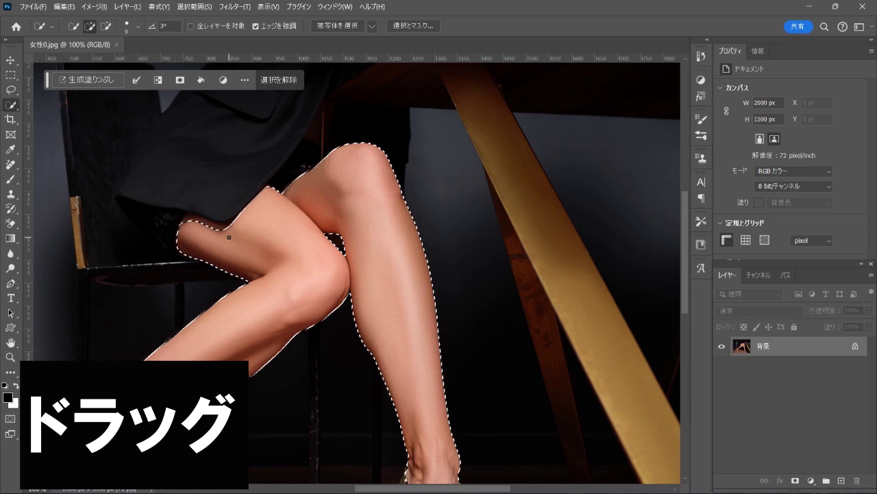
left_click_drag(228, 236, 220, 230)
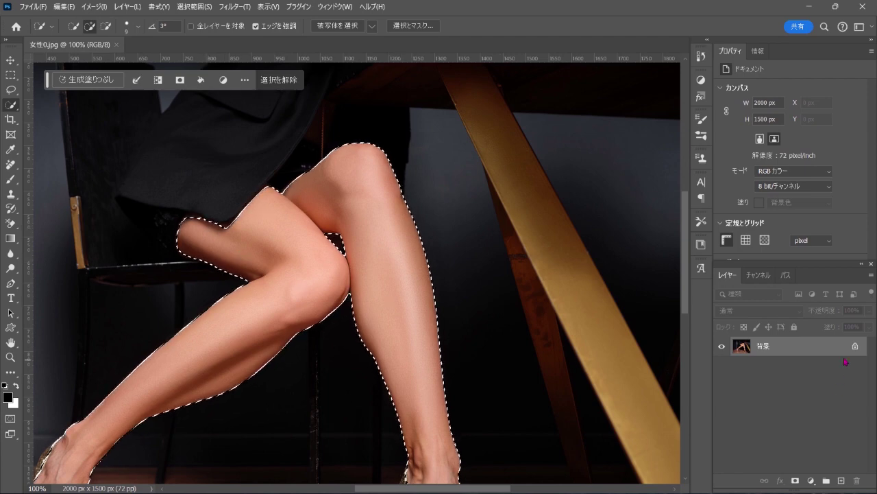
- Copy the selected legs to new layer レイヤー 1 and check the cut-out against the background
key("ctrl+0")
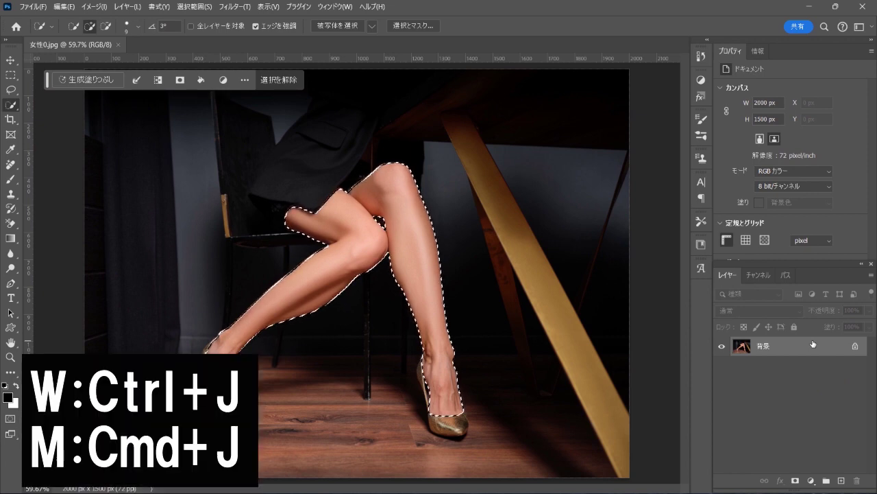
key("ctrl+j")
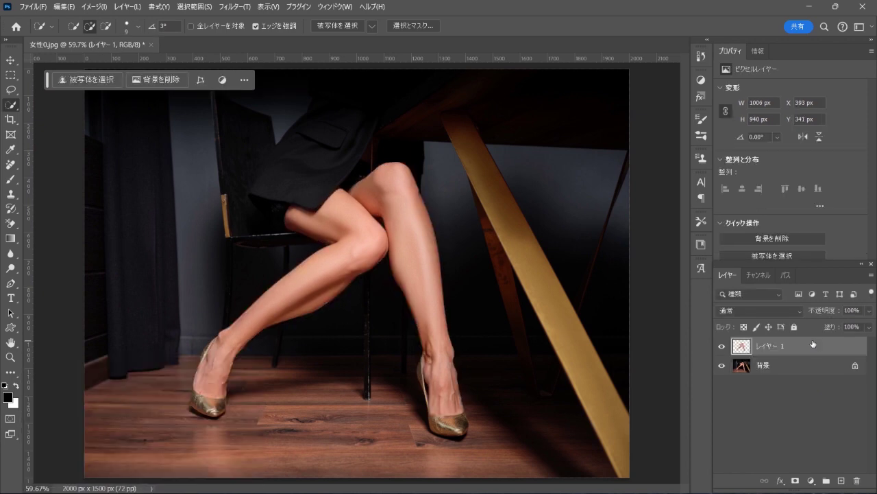
left_click(724, 366)
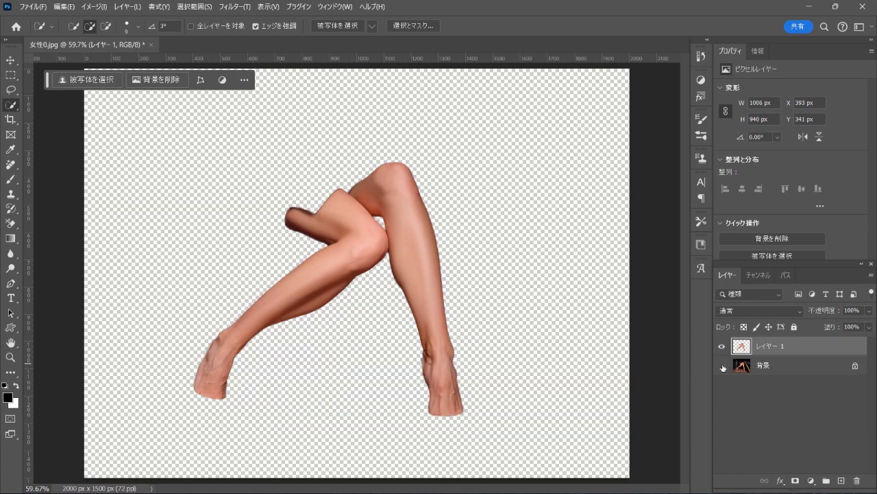
left_click(722, 366)
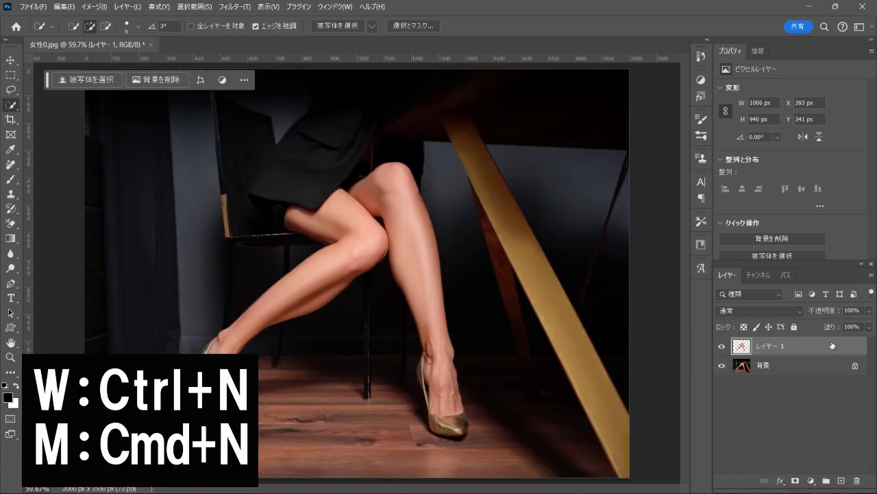
- Create a new 14 × 17 px document with a white canvas
key("ctrl+n")
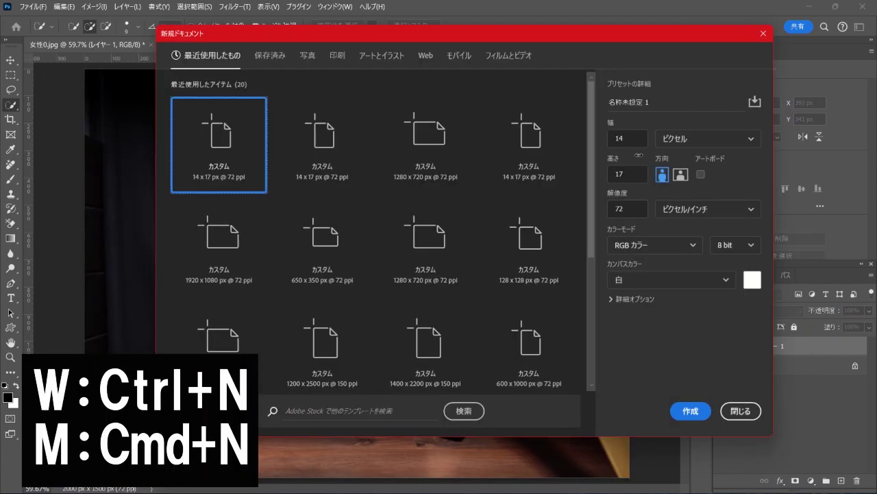
double_click(628, 139)
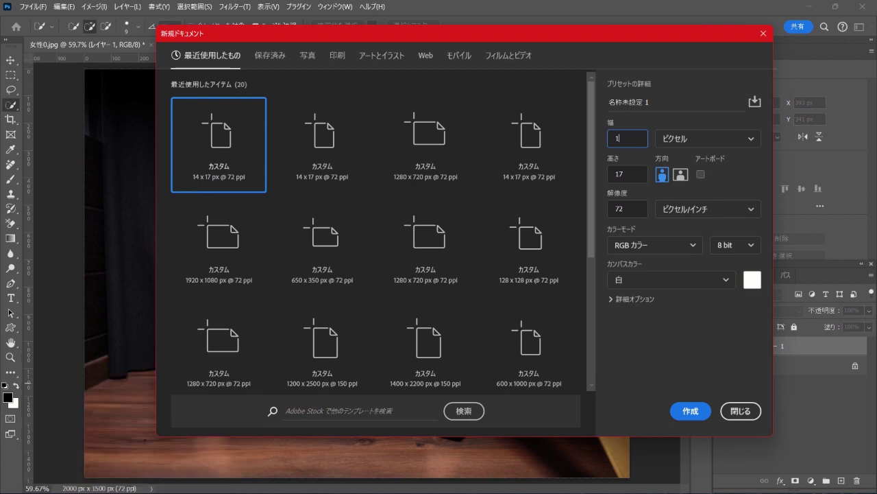
type("4")
double_click(620, 174)
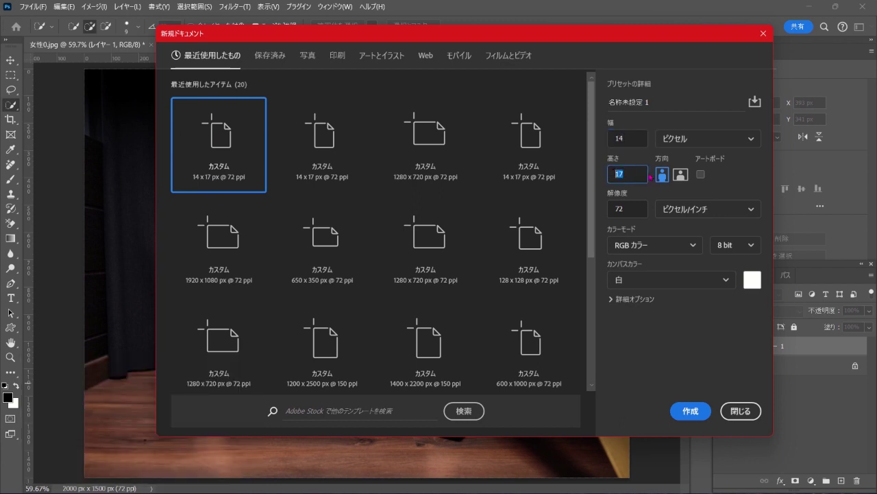
type("1")
left_click(660, 281)
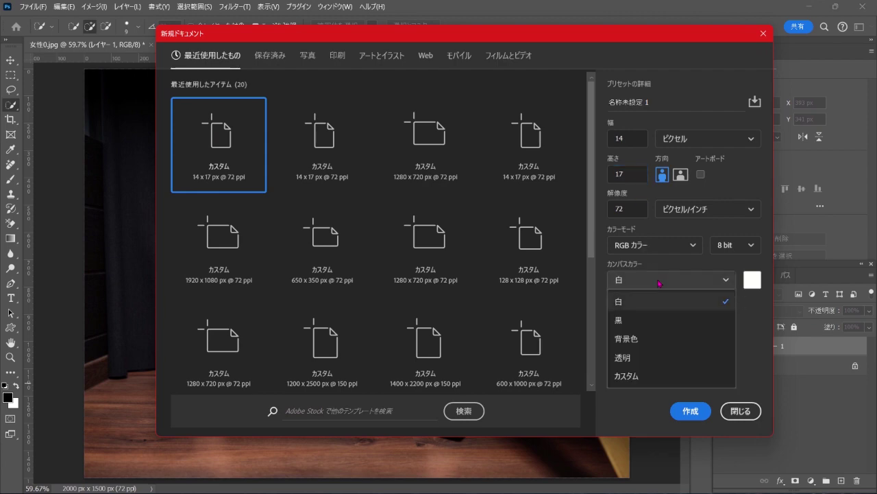
left_click(638, 302)
left_click(690, 410)
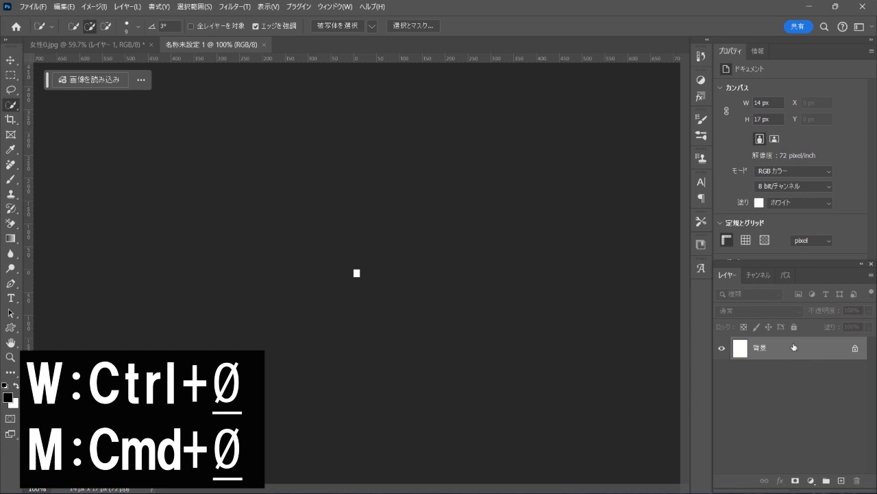
- Paint two soft black corner-to-corner diagonal strokes crossing in an X on the tile
key("ctrl+0")
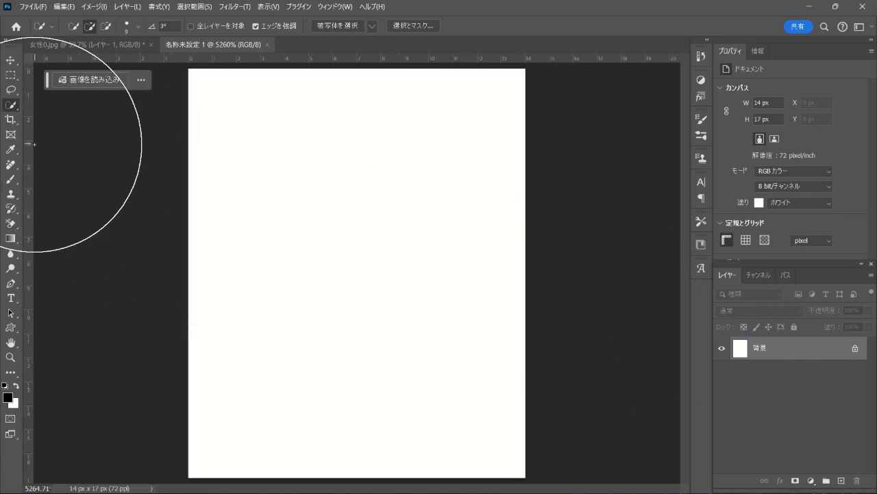
left_click(10, 179)
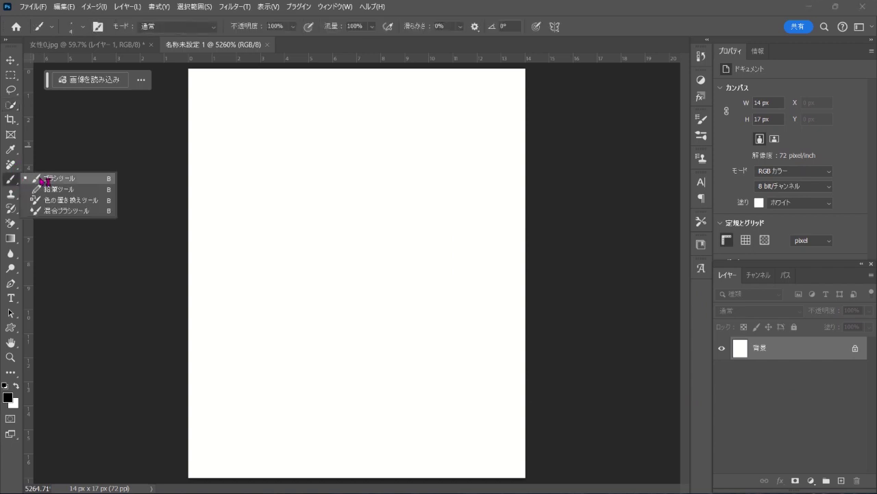
left_click(106, 180)
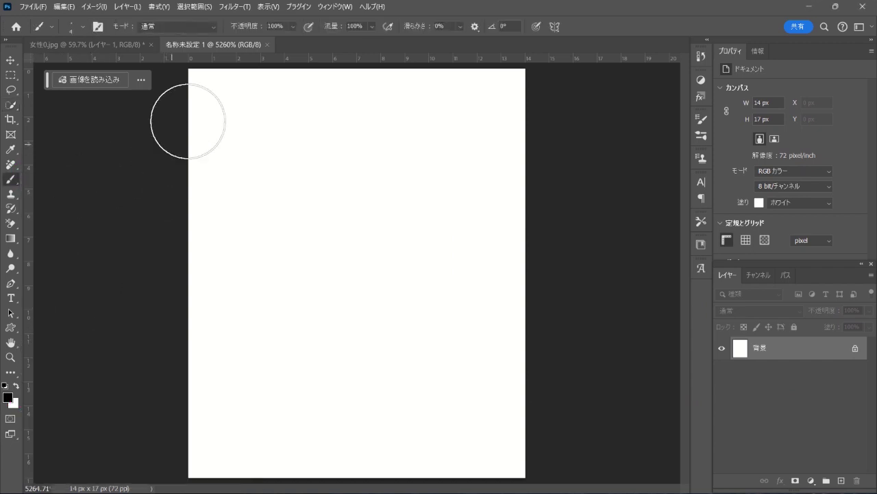
left_click(198, 83)
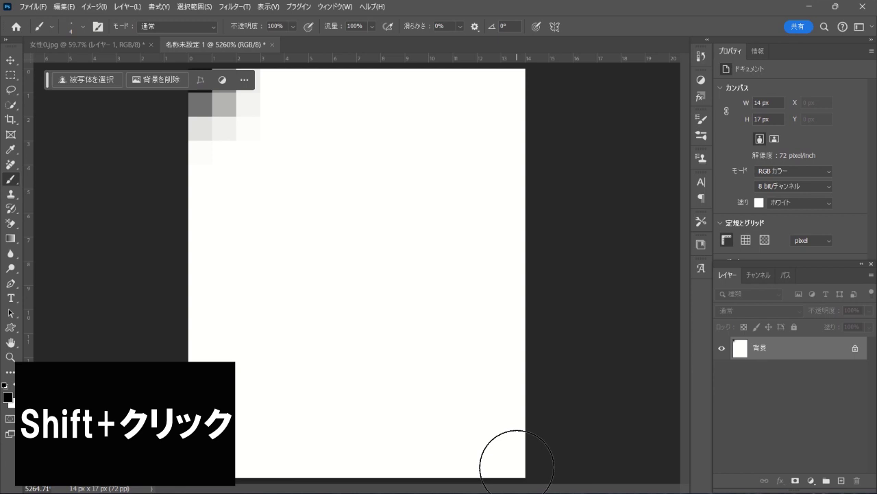
left_click(516, 466, "shift")
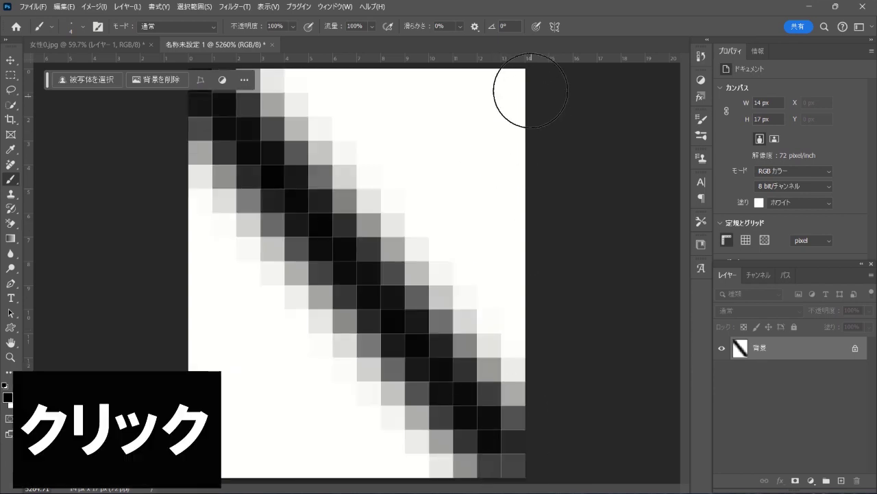
left_click(528, 67)
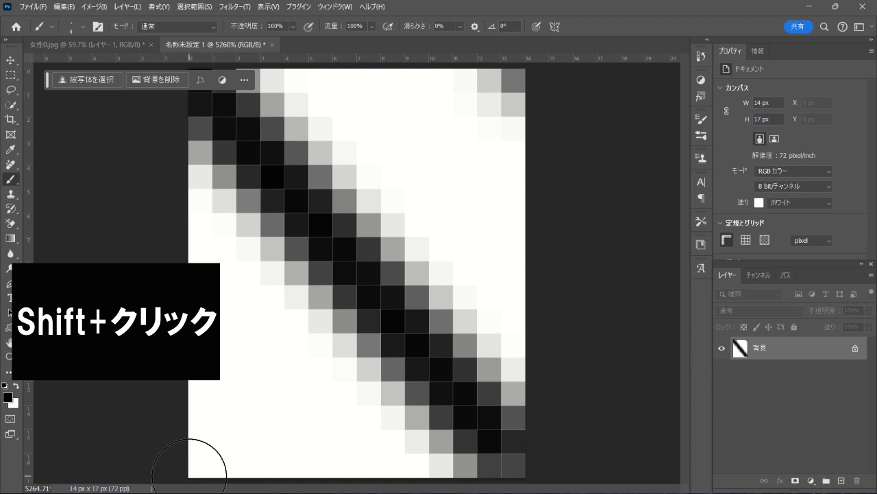
left_click(189, 474, "shift")
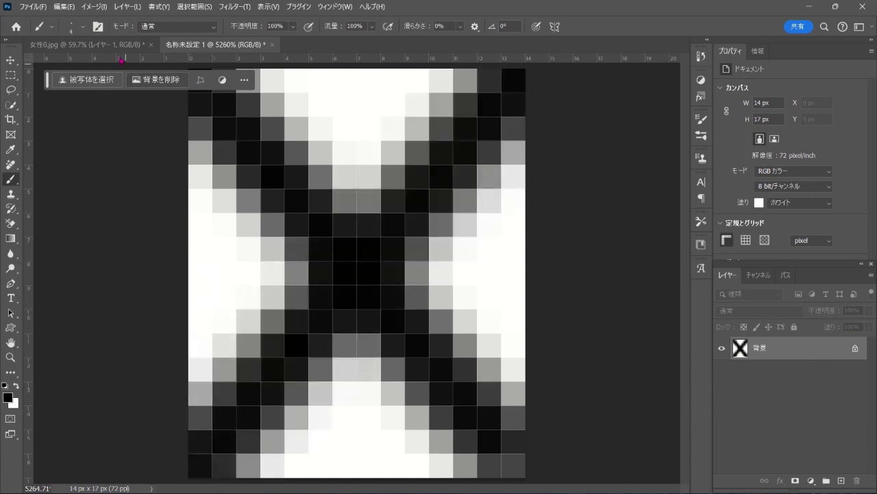
left_click(69, 10)
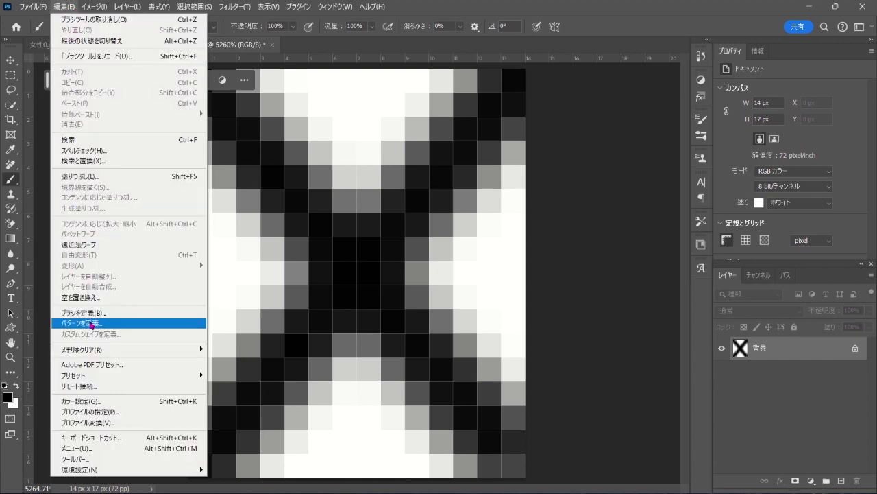
- Define the X tile as a pattern under the Japanese name 線2
left_click(139, 327)
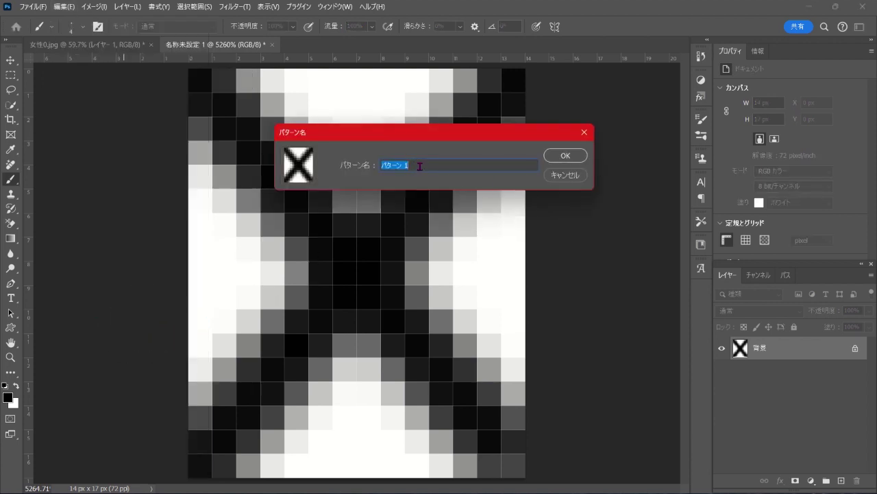
key("Zenkaku_Hankaku")
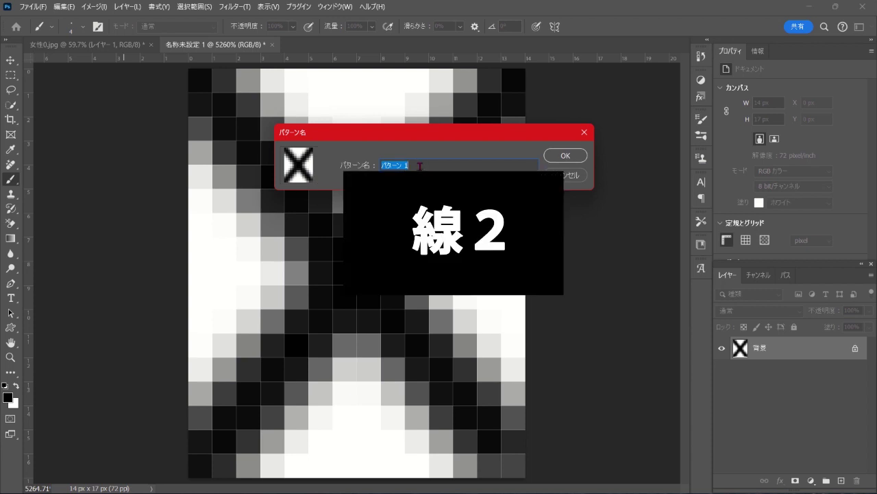
type("せん")
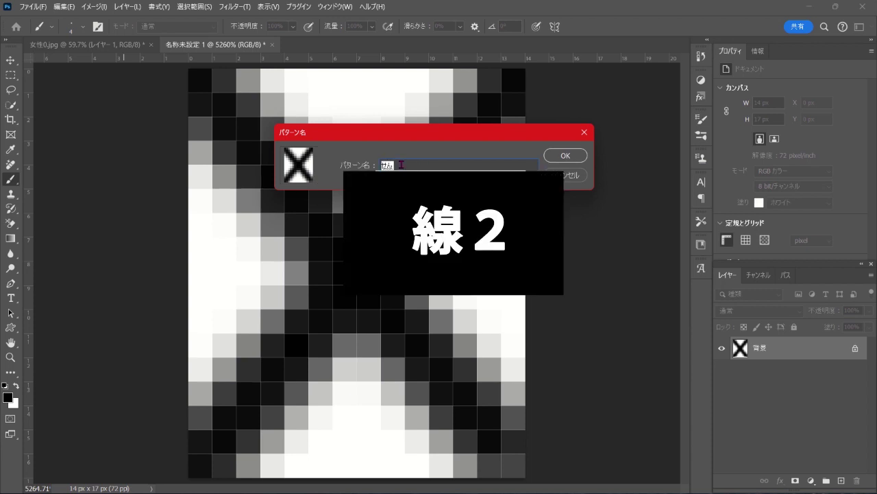
key("space")
type("2")
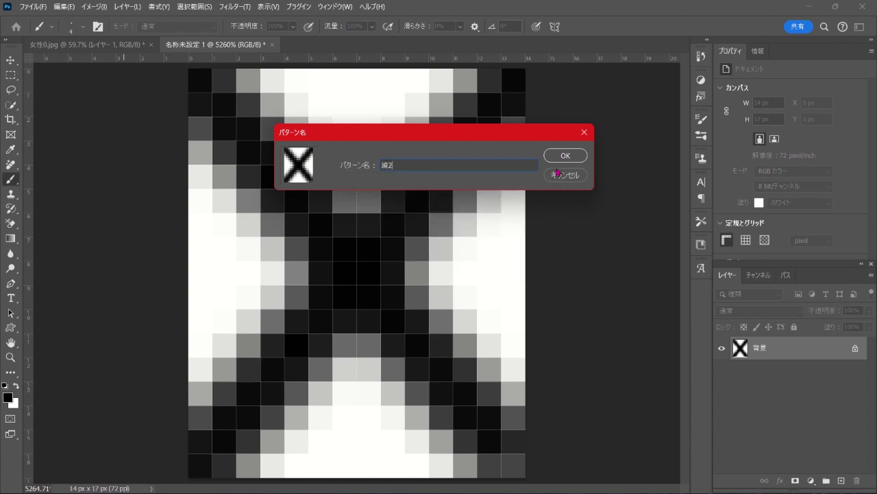
left_click(566, 156)
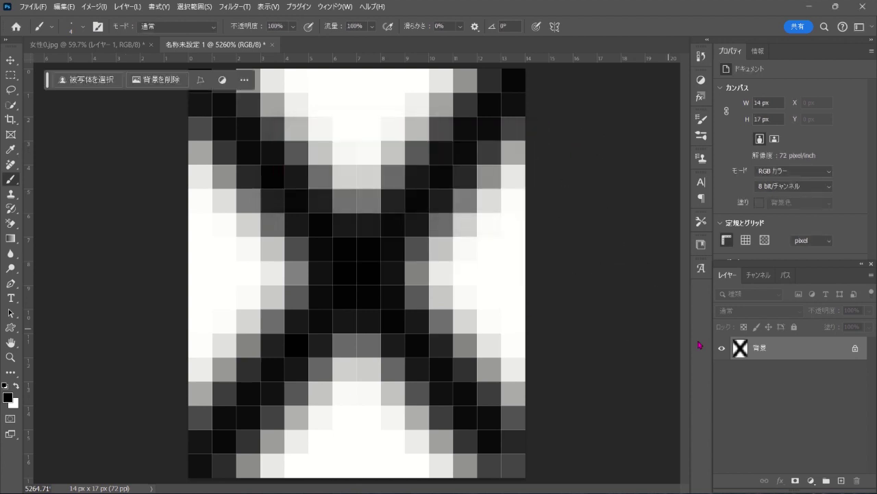
- Close the tile document without saving and add a Pattern fill layer to the photo
left_click(273, 46)
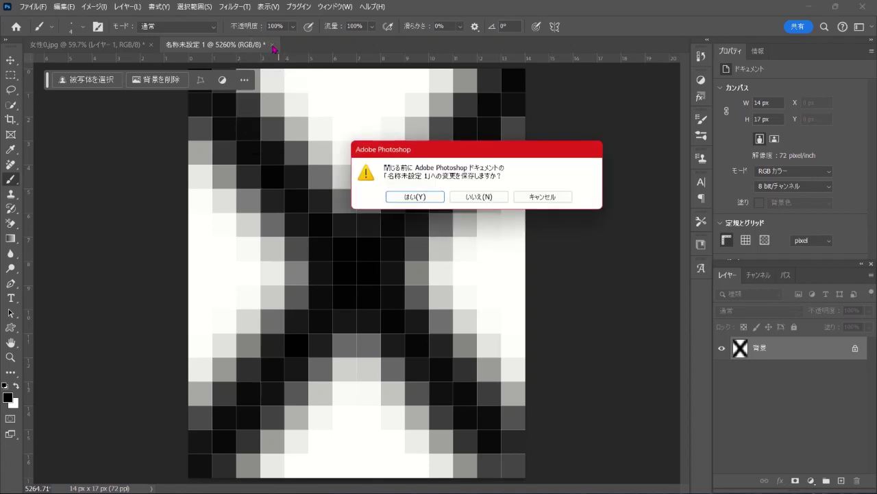
left_click(491, 200)
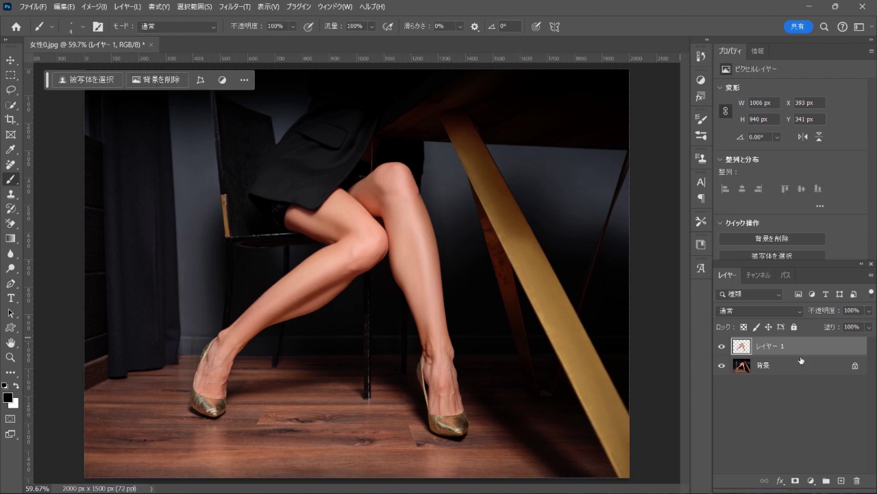
left_click(811, 481)
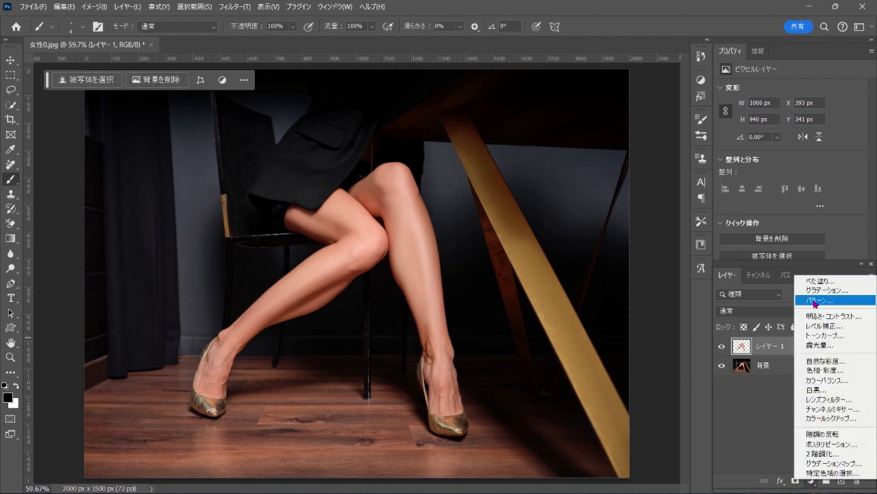
left_click(850, 305)
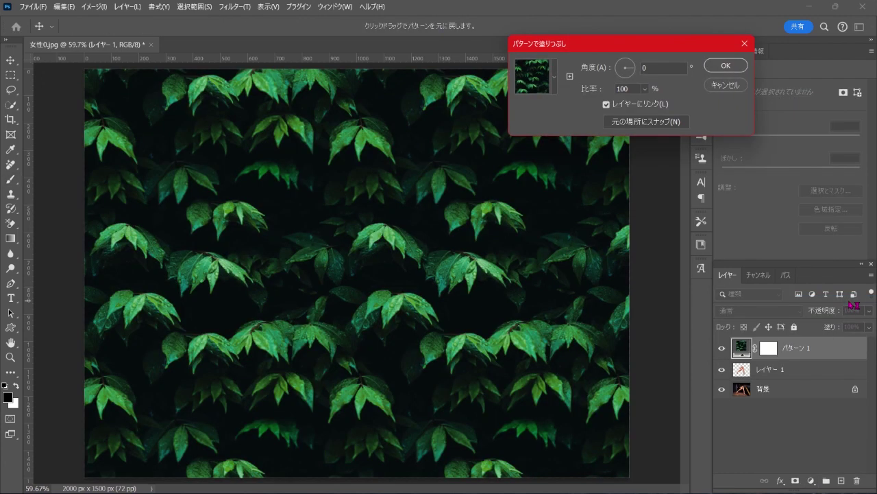
- Choose the 線2 crosshatch pattern for the fill layer and confirm it
left_click(556, 87)
left_click_drag(592, 177, 621, 364)
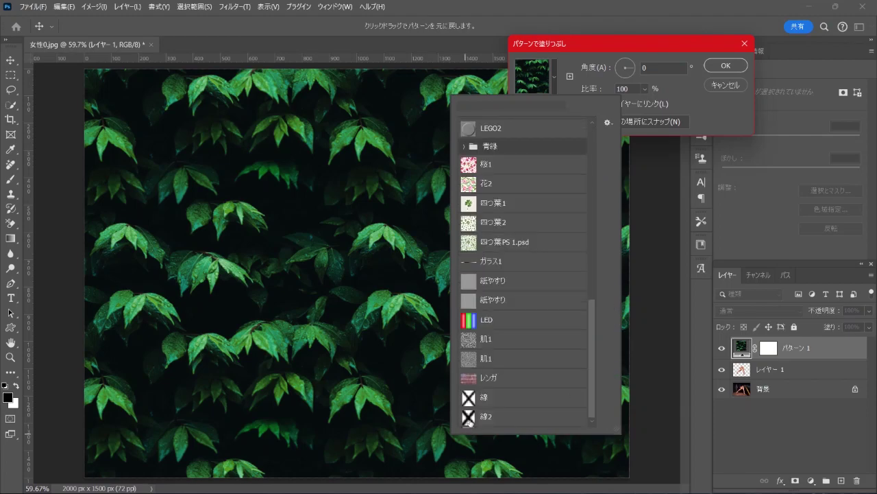
left_click(470, 420)
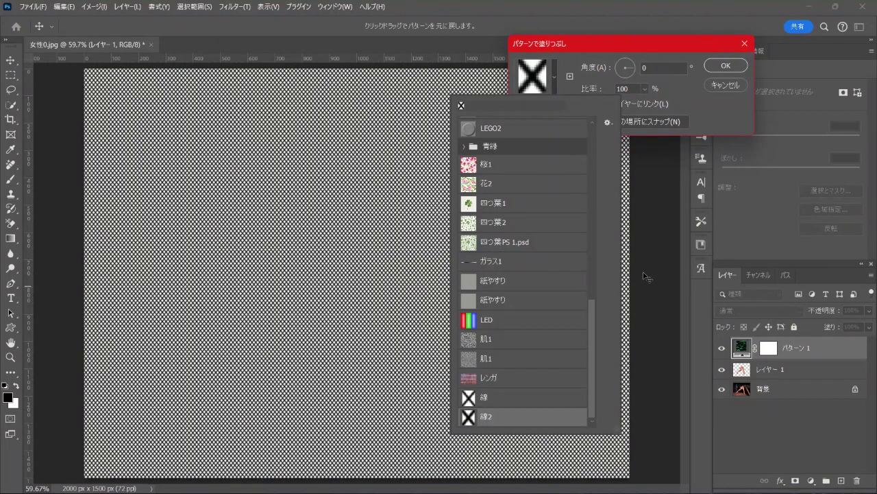
left_click(695, 102)
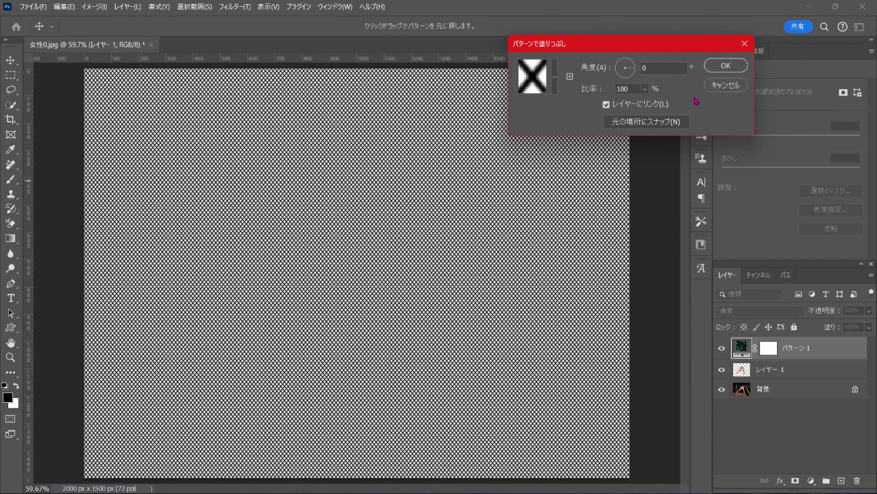
left_click(731, 68)
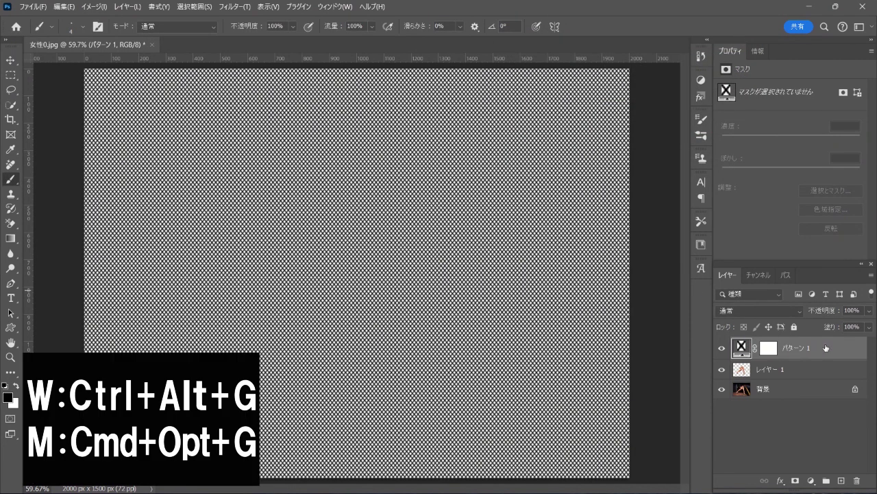
- Clip パターン 1 to the leg layer and set its blend mode to Multiply
key("ctrl+alt+g")
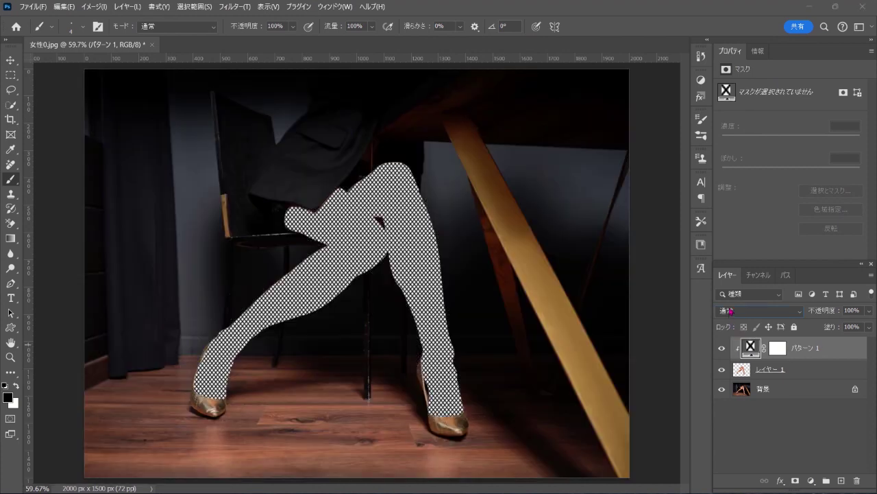
left_click(731, 312)
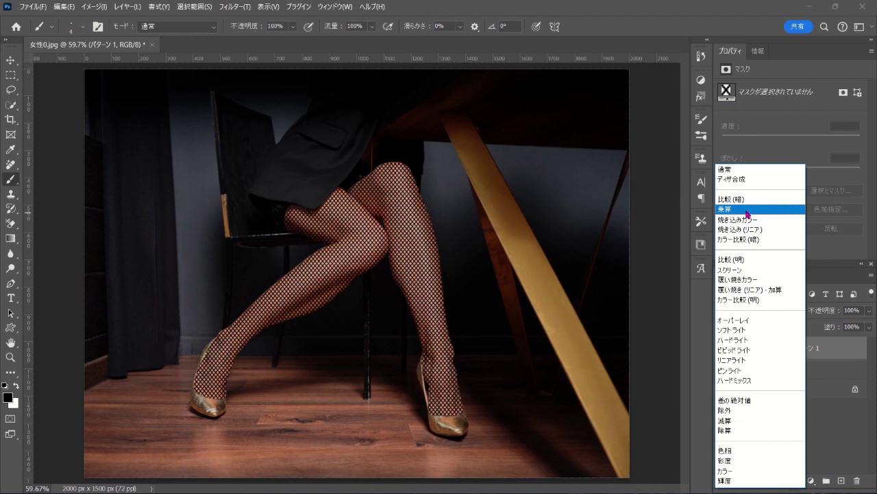
left_click(788, 212)
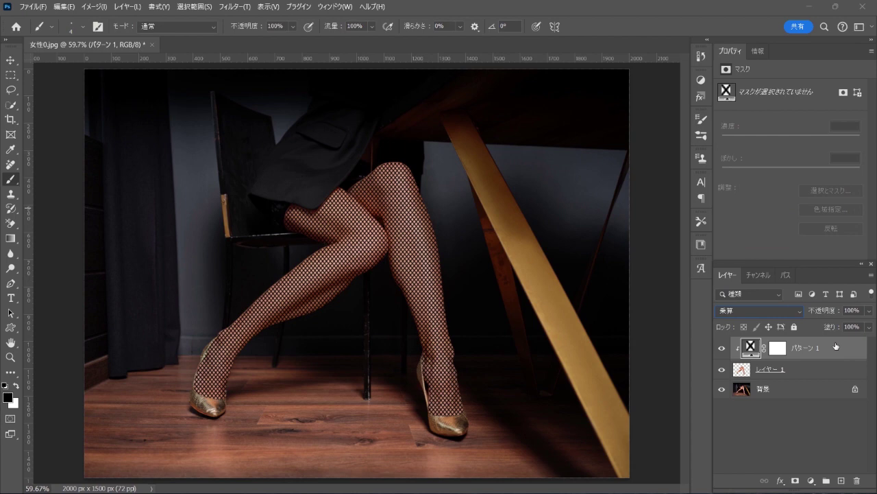
left_click(234, 7)
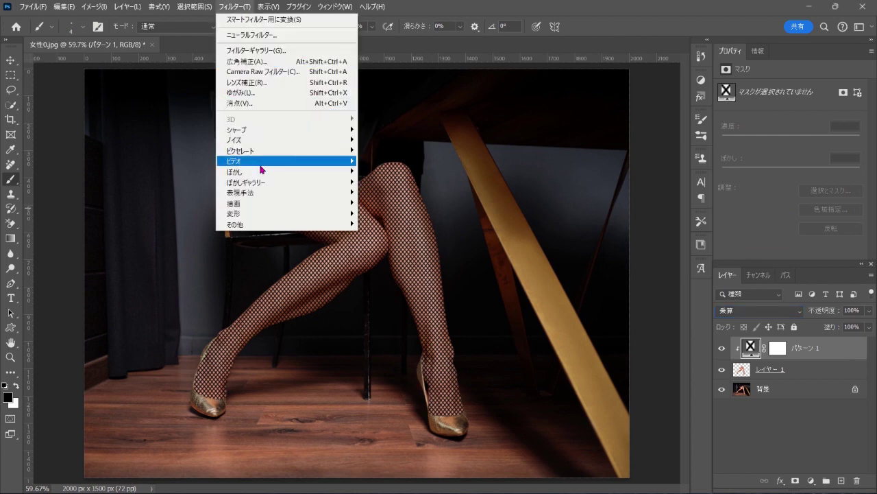
mouse_move(274, 171)
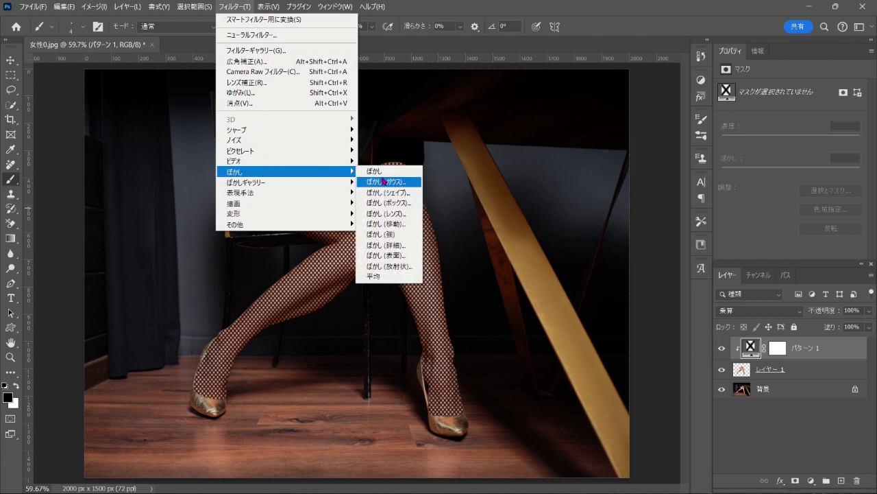
- Convert パターン 1 to a smart object and apply a 1.5 px Gaussian Blur
left_click(416, 183)
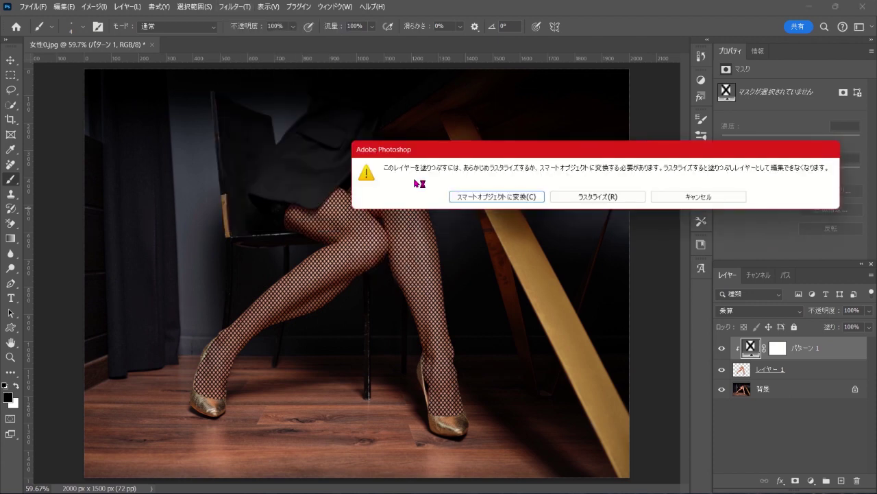
left_click(500, 199)
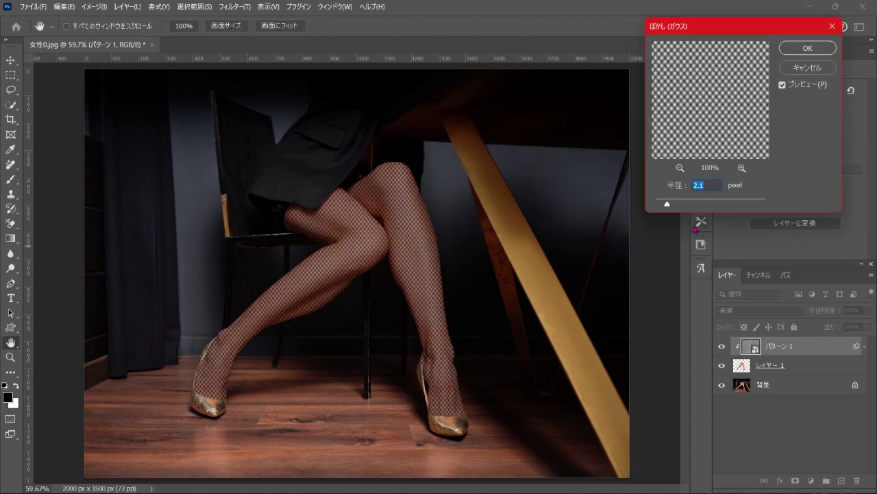
left_click_drag(669, 205, 665, 207)
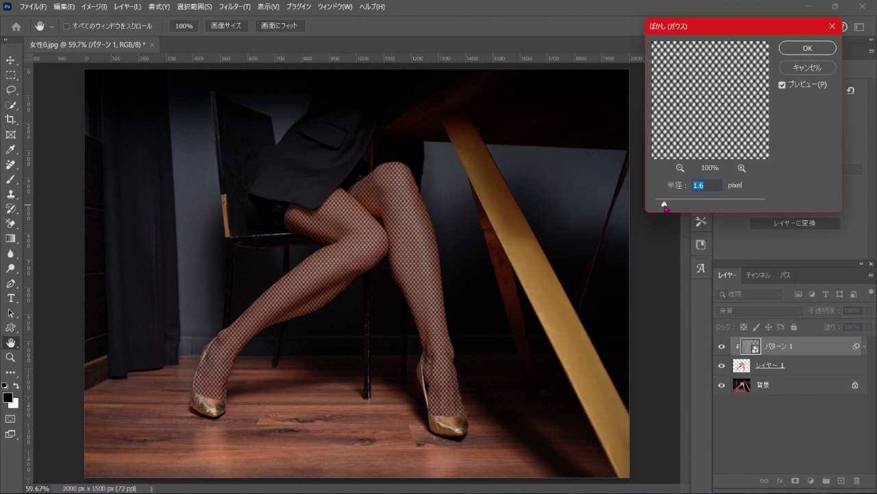
left_click_drag(664, 206, 669, 208)
left_click(711, 185)
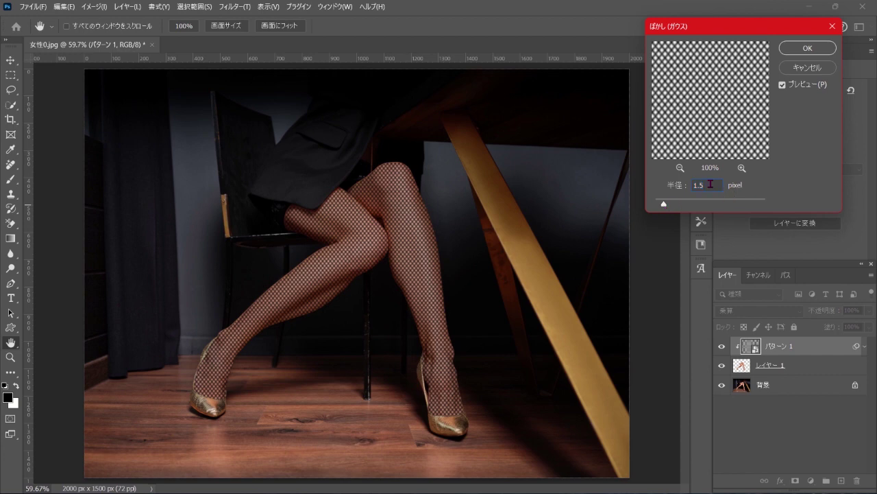
left_click(807, 48)
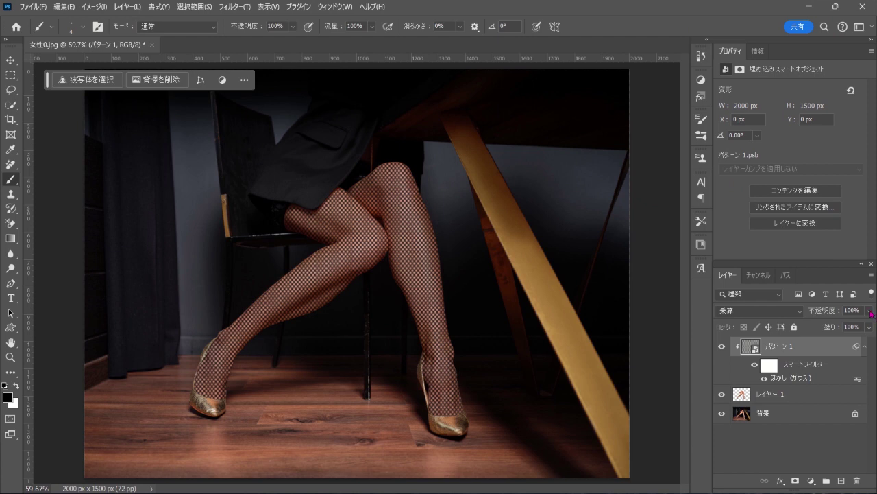
- Set パターン 1's opacity to 87% and toggle its visibility to compare the mesh
left_click(869, 311)
left_click_drag(871, 325, 863, 326)
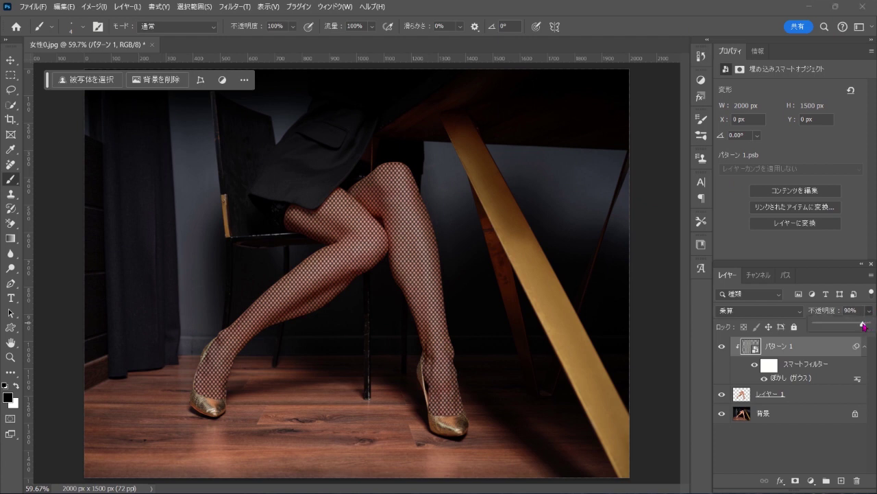
left_click_drag(863, 326, 864, 327)
left_click(826, 347)
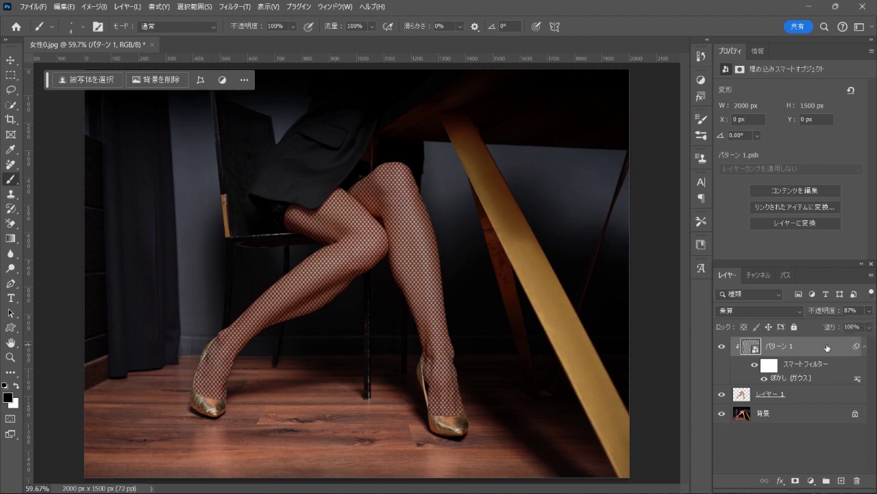
left_click(722, 346)
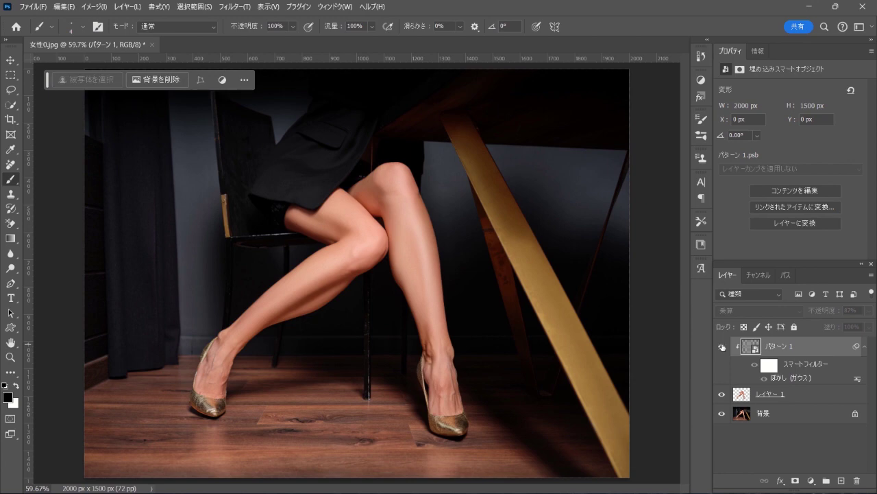
left_click(722, 346)
left_click(722, 347)
left_click(722, 346)
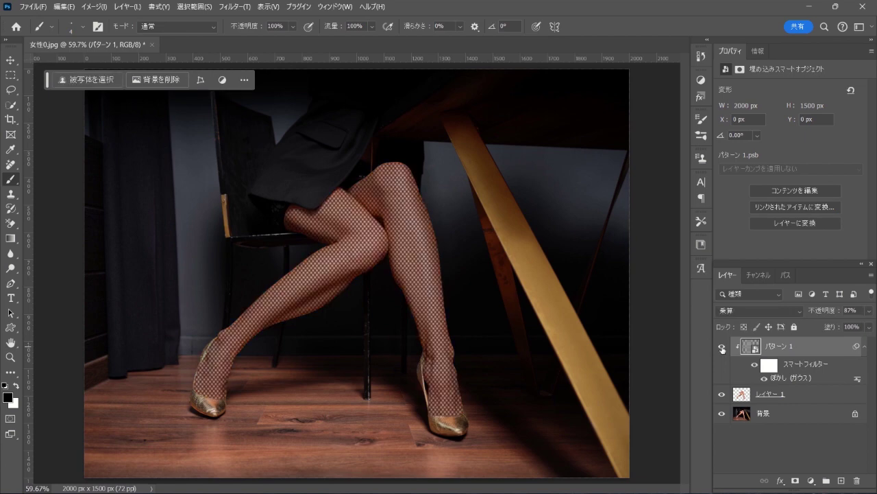